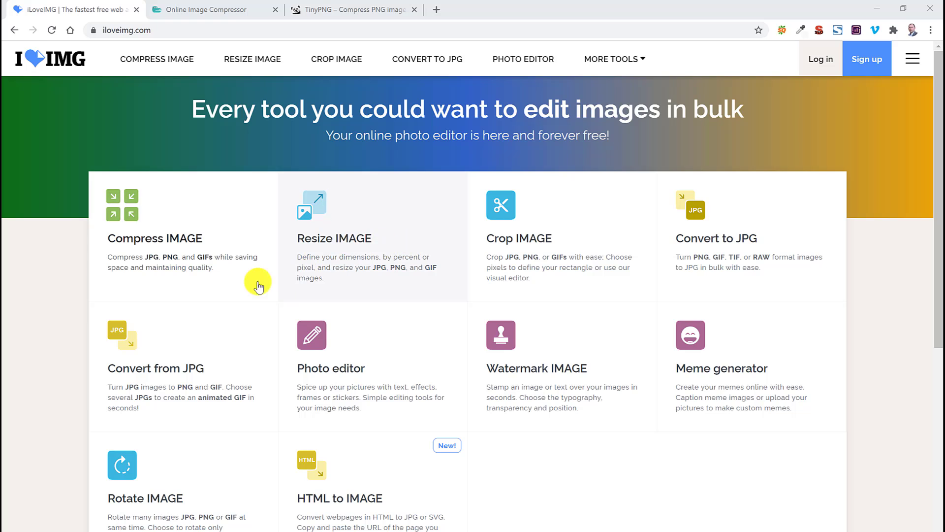
Compress the image 20201025_163741100.jpg from the Eve-pildid folder with iLoveIMG's Compress IMAGE tool
{"action": "left_click", "coordinate": [172, 245]}
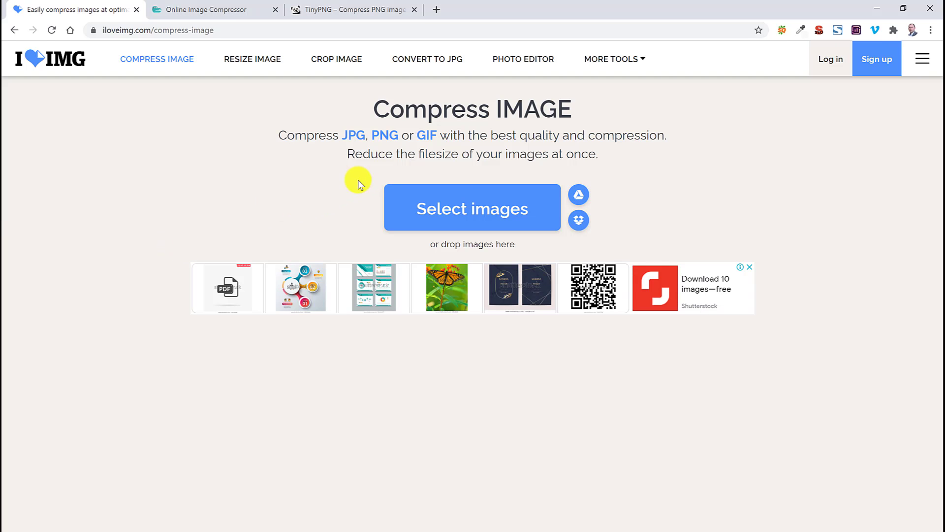
{"action": "left_click", "coordinate": [498, 199]}
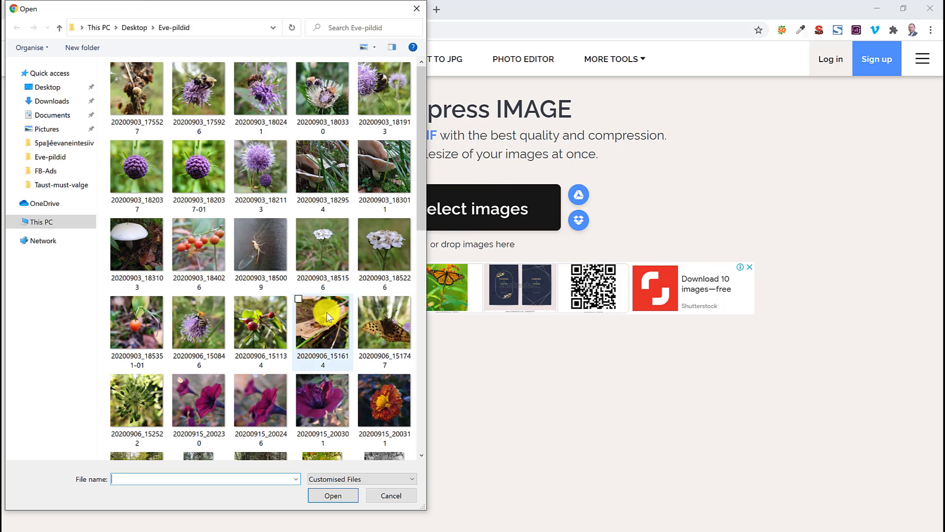
{"action": "scroll", "coordinate": [344, 345], "scroll_direction": "down", "scroll_amount": 10}
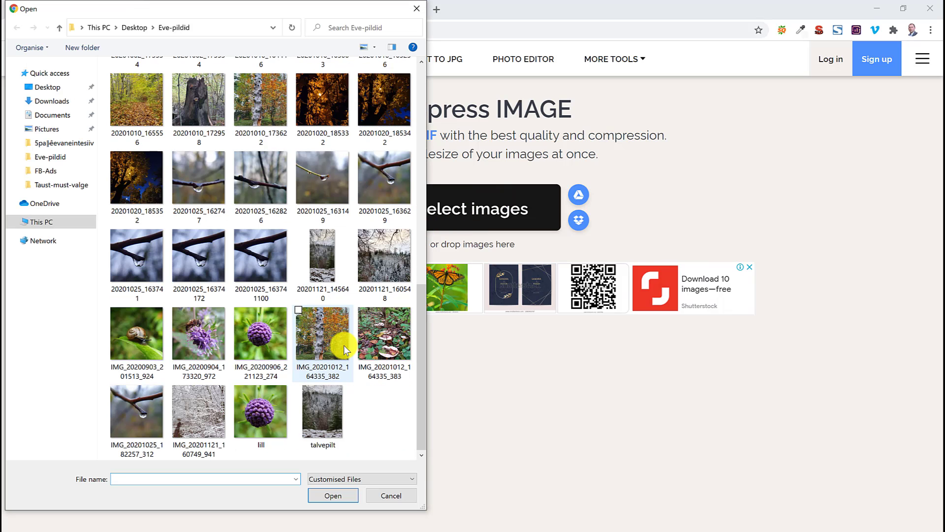
{"action": "double_click", "coordinate": [249, 251]}
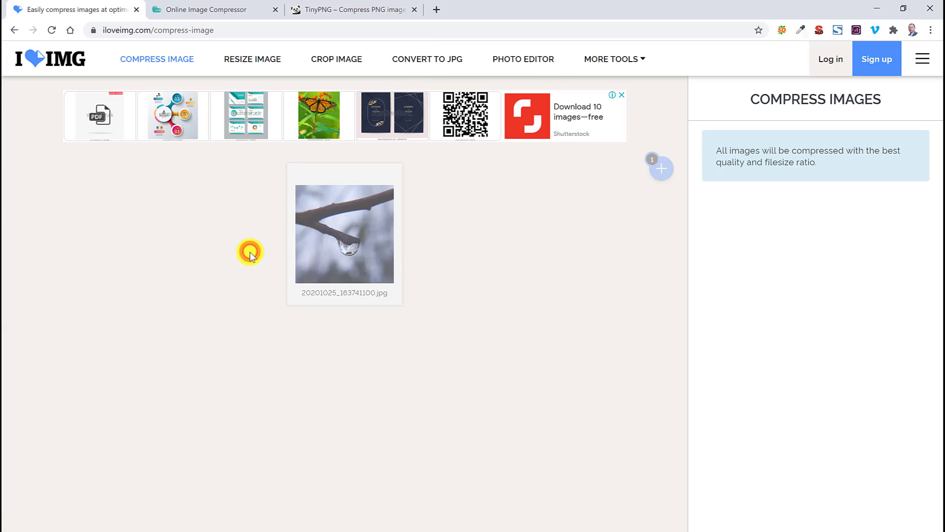
{"action": "mouse_move", "coordinate": [395, 286]}
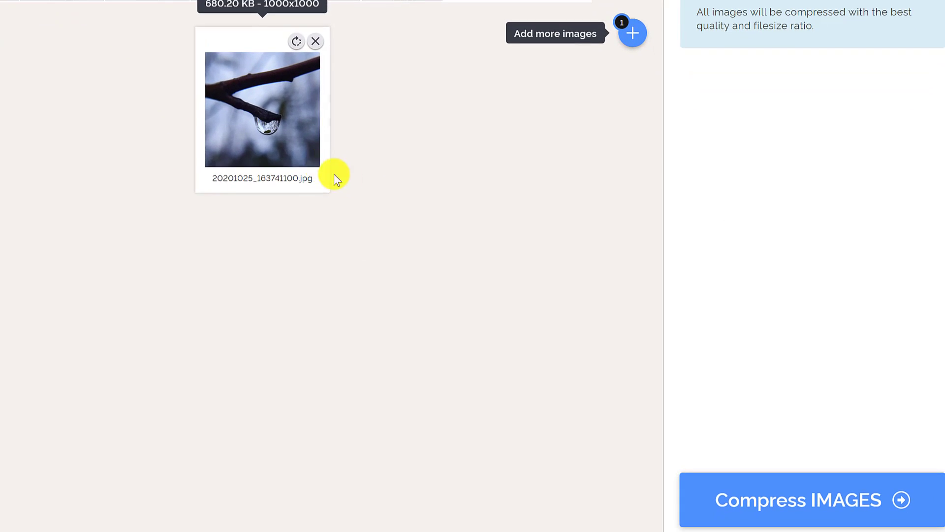
{"action": "left_click", "coordinate": [818, 505]}
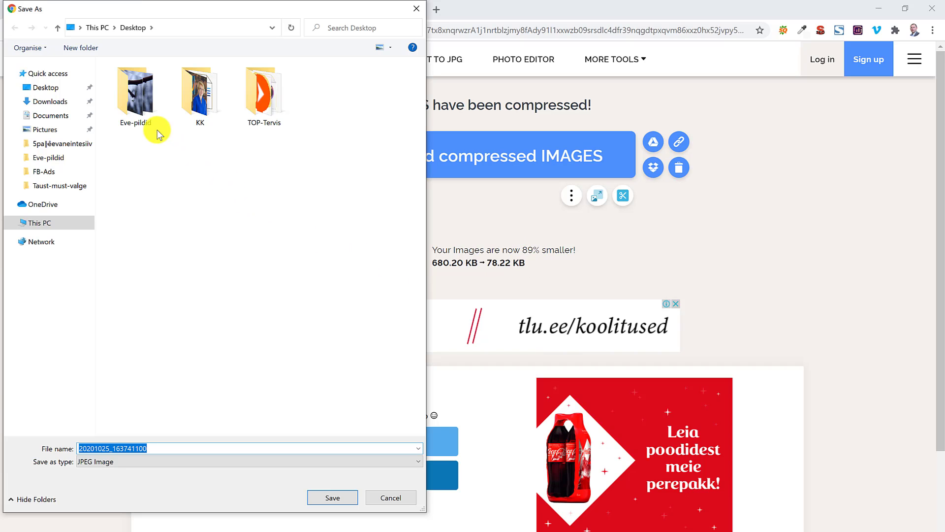
Save the compressed image in the Eve-pildid folder as 20201025_163741100iloveimg
{"action": "double_click", "coordinate": [135, 106]}
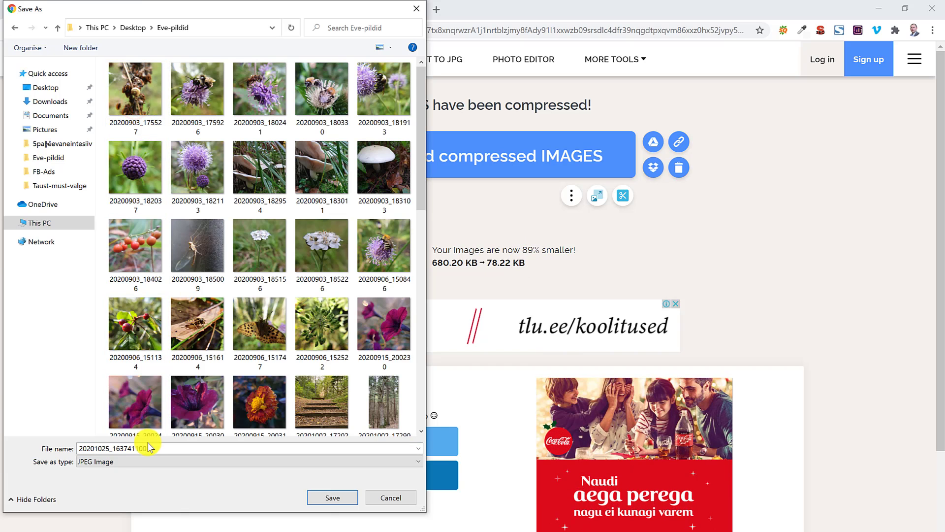
{"action": "left_click", "coordinate": [151, 446]}
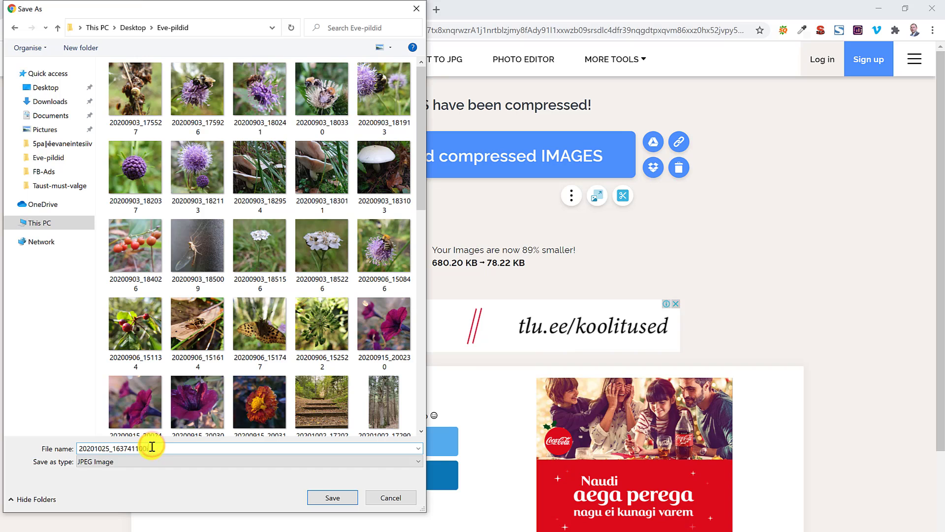
{"action": "type", "text": "oveimg"}
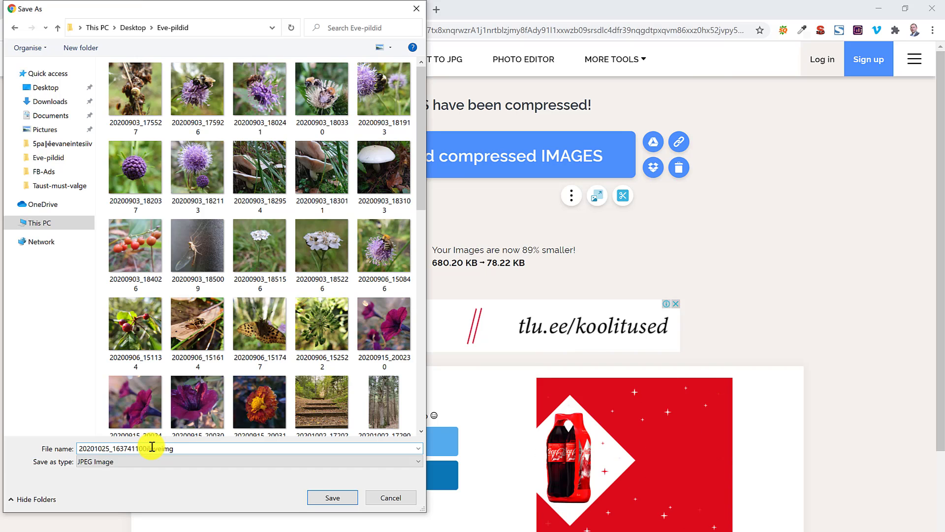
{"action": "key", "text": "Return"}
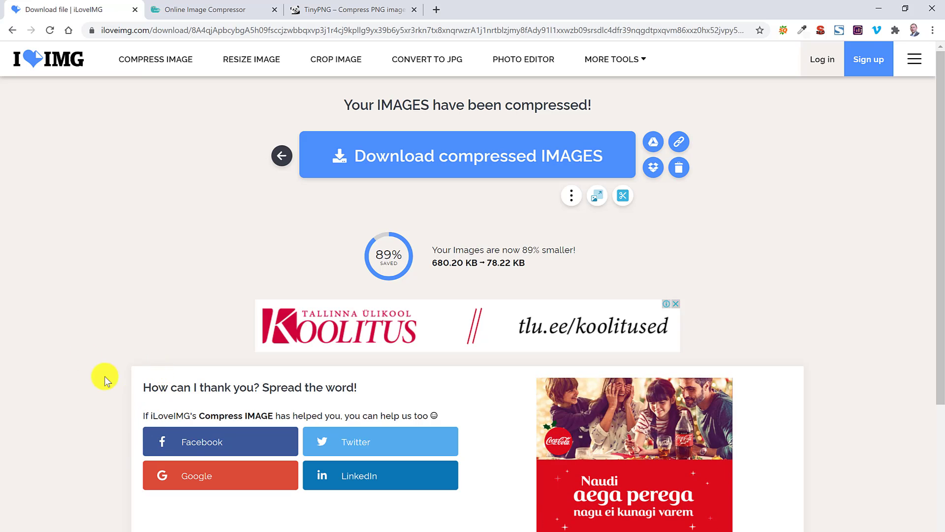
Switch to Optimizilla and upload the original 20201025_163741100.jpg for compression
{"action": "left_click", "coordinate": [204, 10]}
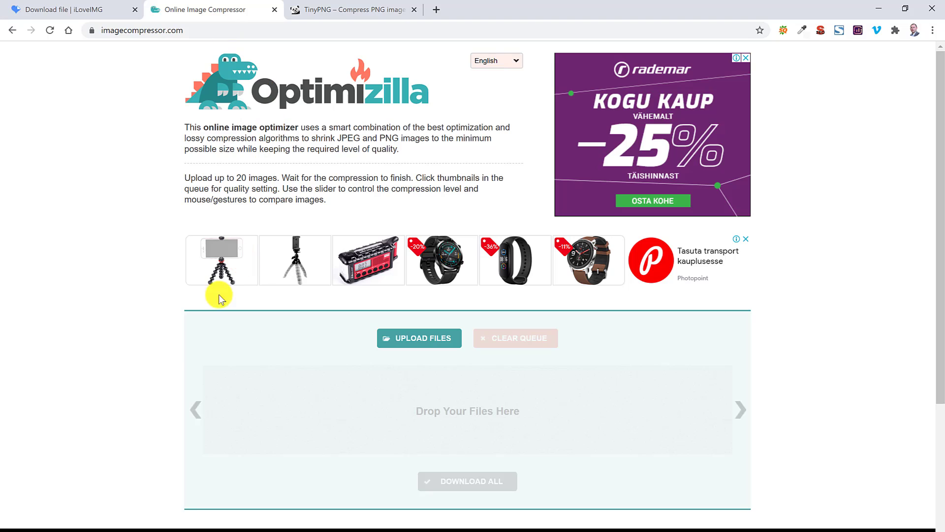
{"action": "left_click", "coordinate": [402, 339]}
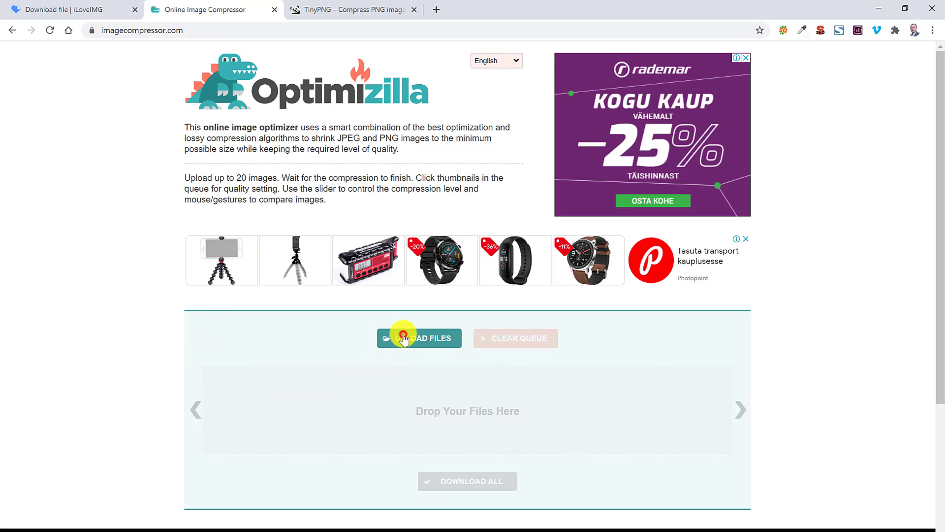
{"action": "scroll", "coordinate": [343, 288], "scroll_direction": "down", "scroll_amount": 10}
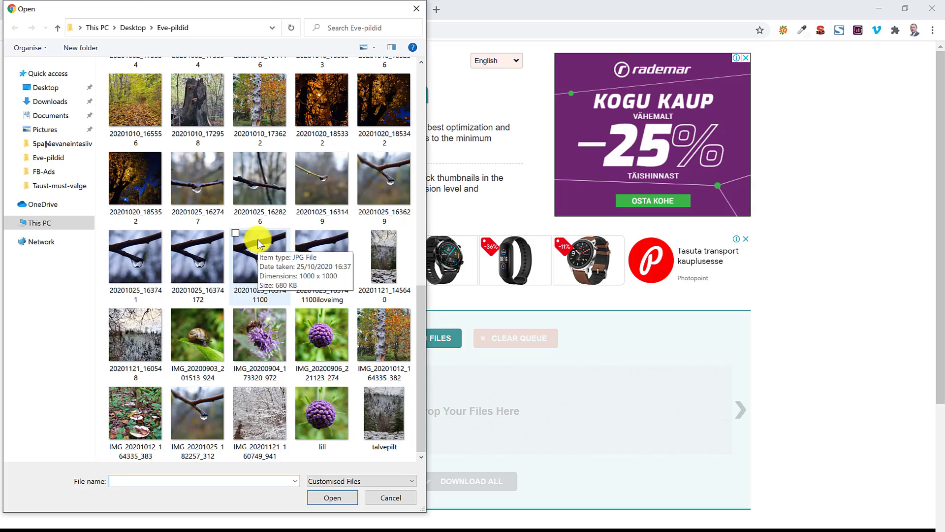
{"action": "double_click", "coordinate": [258, 239]}
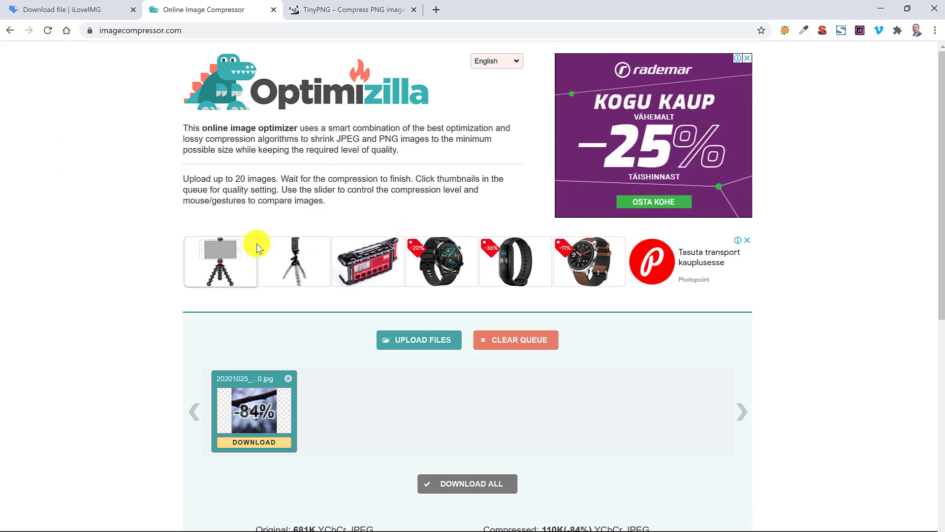
Preview the water-drop image's compression at quality 72 and at quality 12
{"action": "mouse_move", "coordinate": [254, 409]}
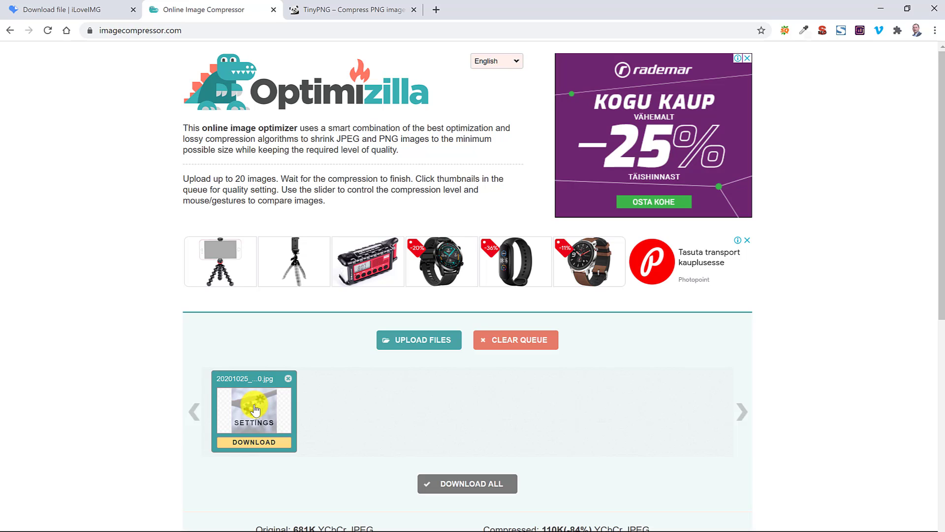
{"action": "scroll", "coordinate": [778, 288], "scroll_direction": "down", "scroll_amount": 3}
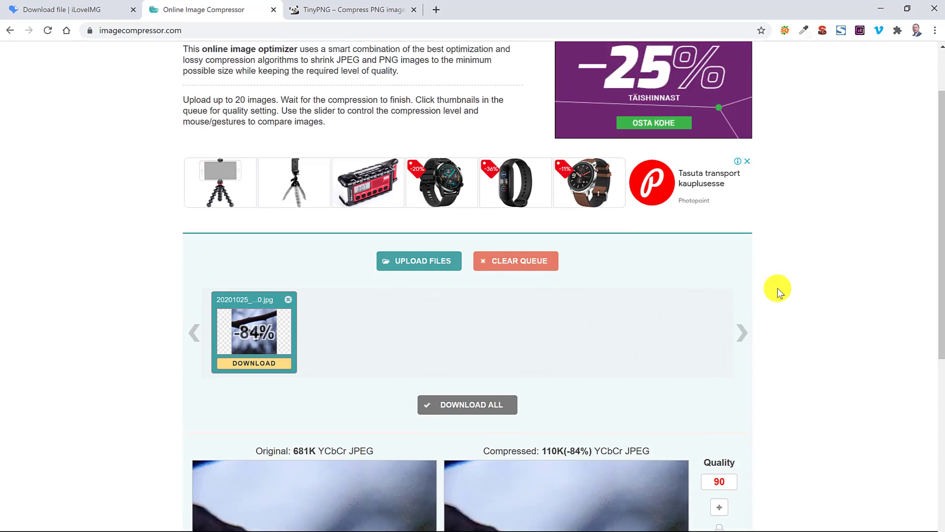
{"action": "scroll", "coordinate": [778, 288], "scroll_direction": "down", "scroll_amount": 2}
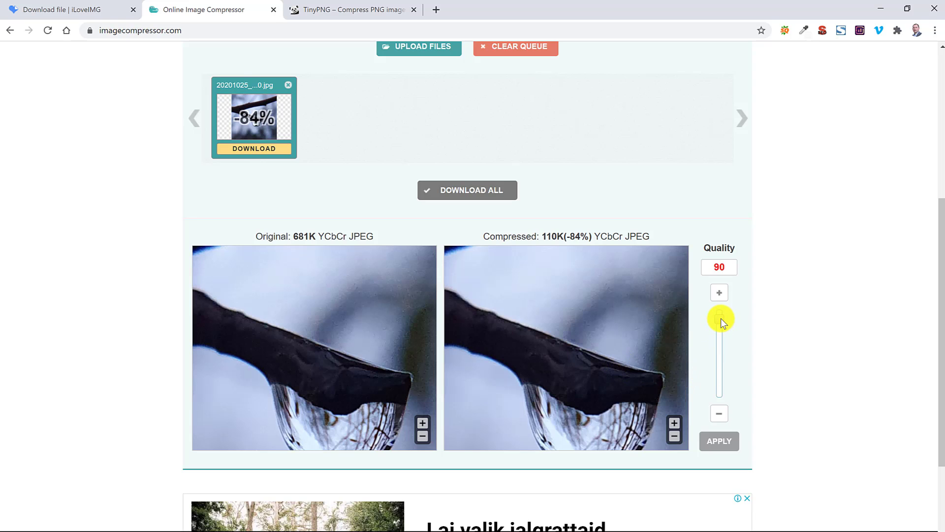
{"action": "left_click_drag", "start_coordinate": [721, 318], "coordinate": [725, 335]}
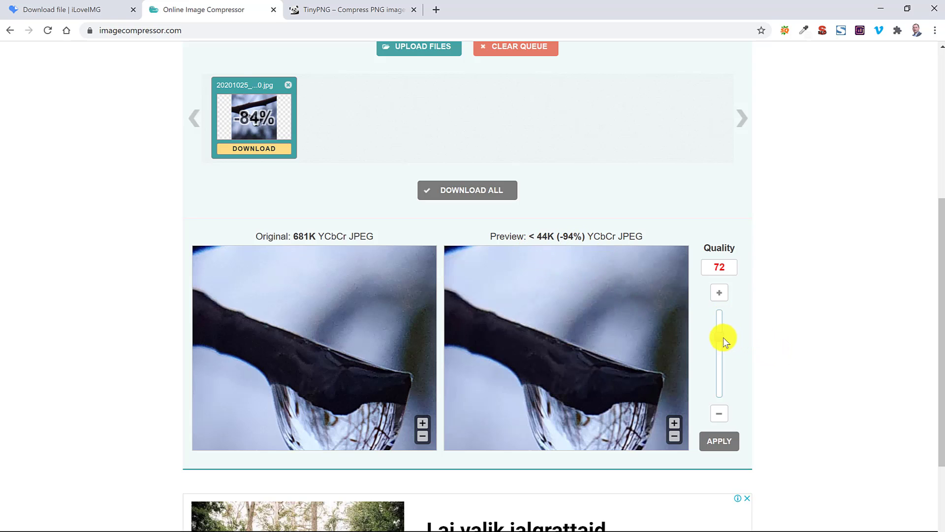
{"action": "left_click_drag", "start_coordinate": [720, 337], "coordinate": [733, 394]}
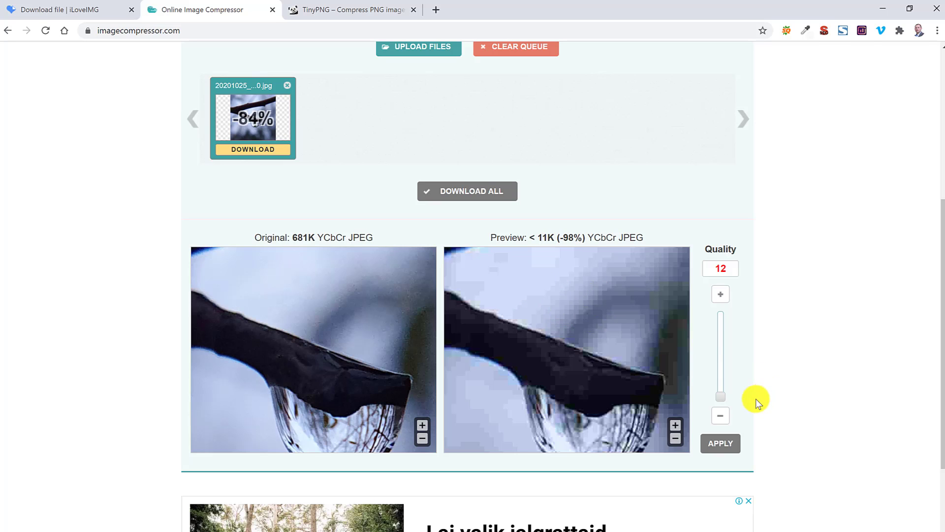
Set the compression quality of the uploaded image to 72 and apply it
{"action": "left_click_drag", "start_coordinate": [722, 395], "coordinate": [721, 339]}
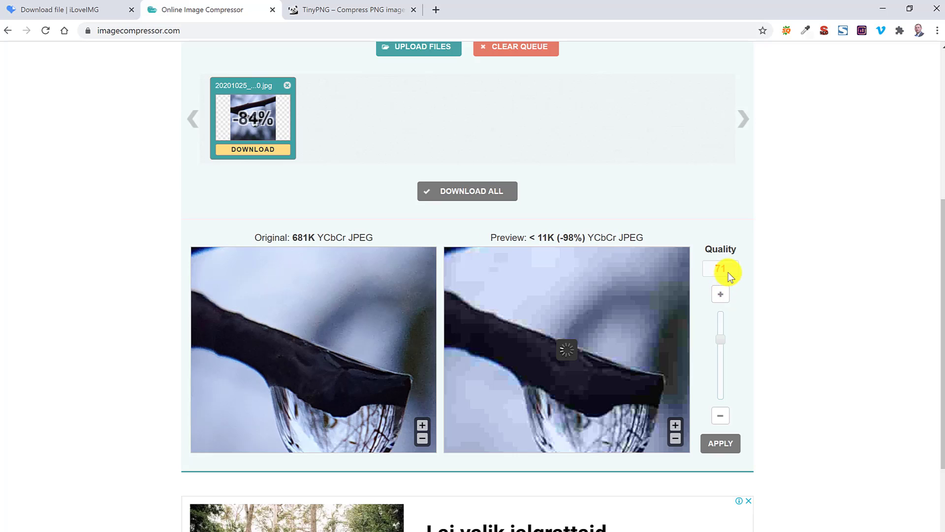
{"action": "left_click", "coordinate": [726, 274]}
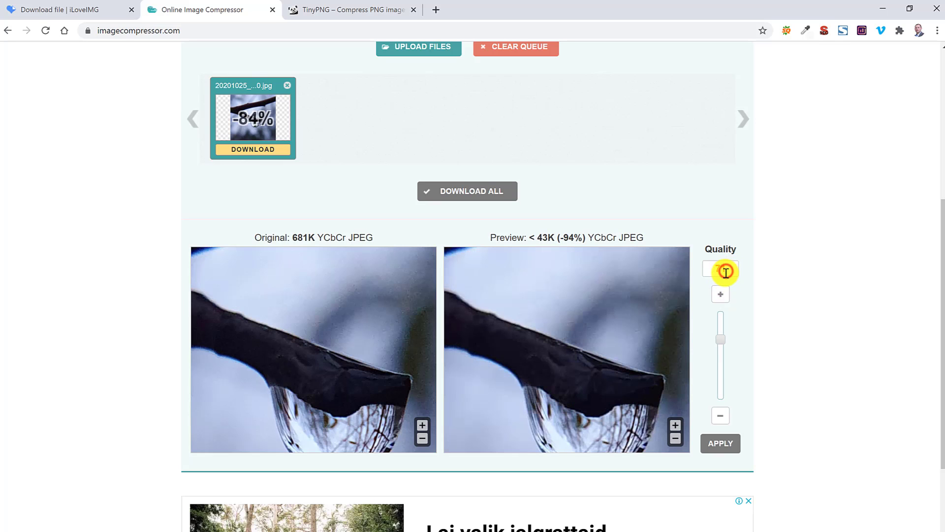
{"action": "left_click", "coordinate": [779, 302]}
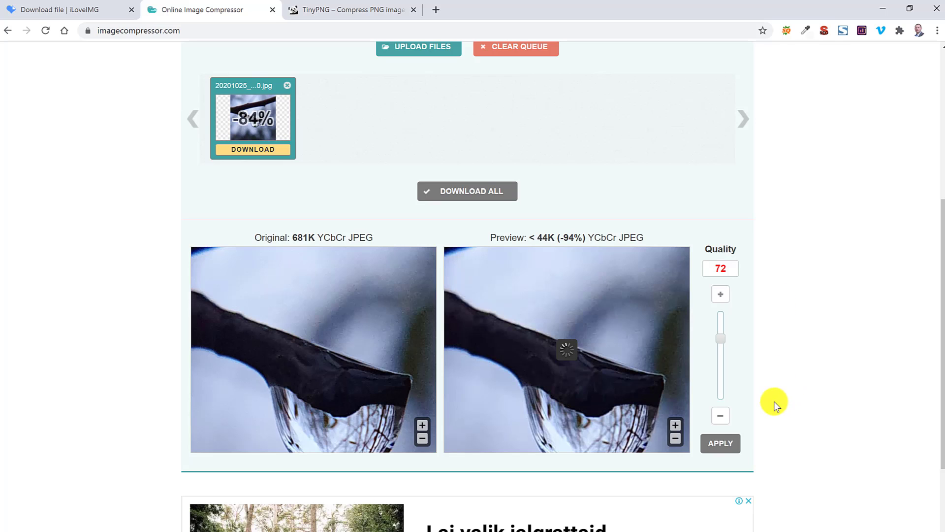
{"action": "left_click", "coordinate": [735, 444]}
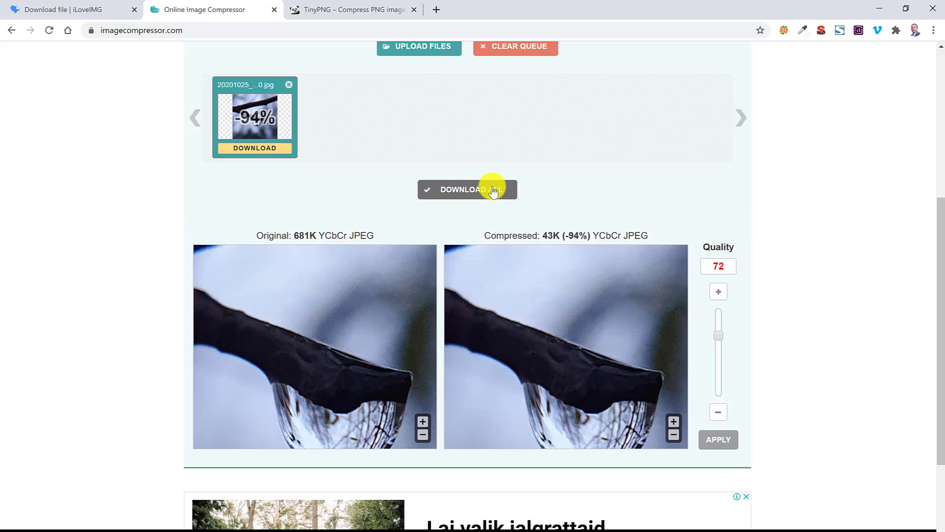
Download the image compressed by Optimizilla to the Eve-pildid folder as 20201025_163741100-optimizilla
{"action": "left_click", "coordinate": [256, 149]}
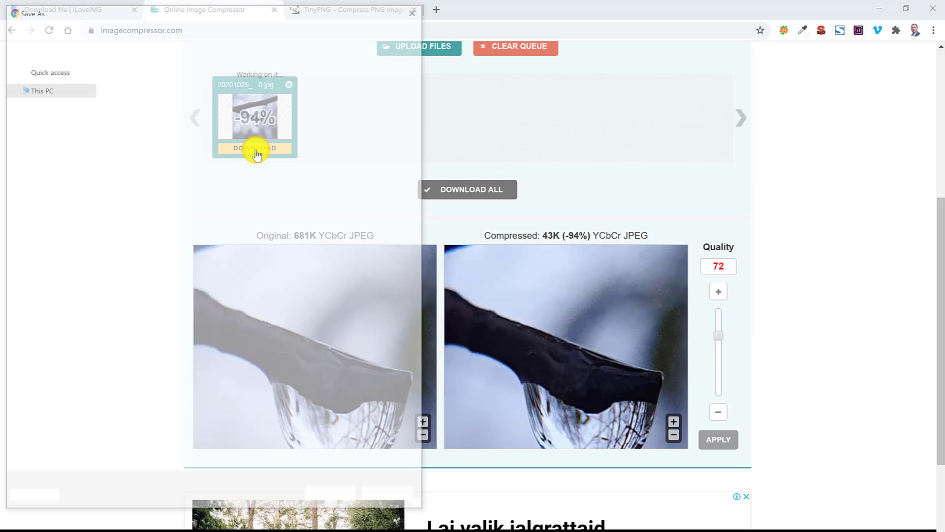
{"action": "left_click", "coordinate": [185, 449]}
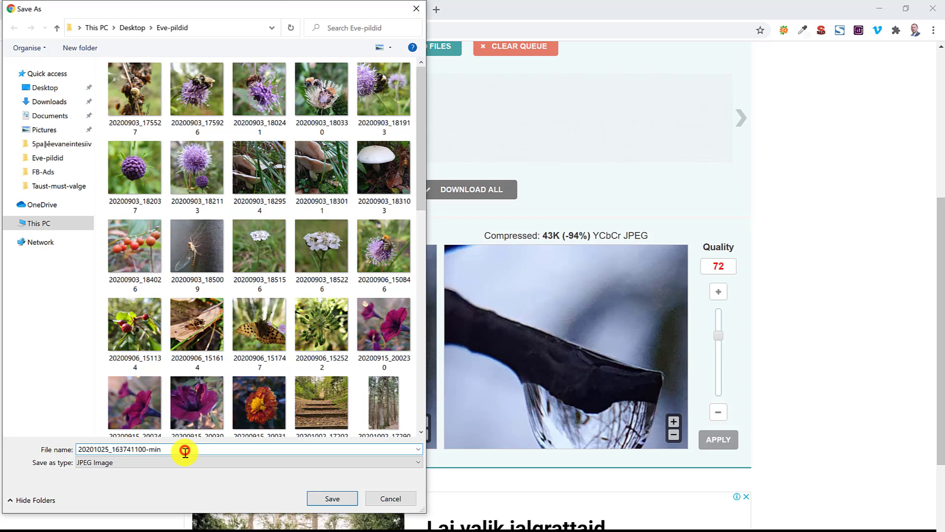
{"action": "key", "text": "BackSpace"}
{"action": "key", "text": "BackSpace"}
{"action": "type", "text": "optimizilla"}
{"action": "key", "text": "Return"}
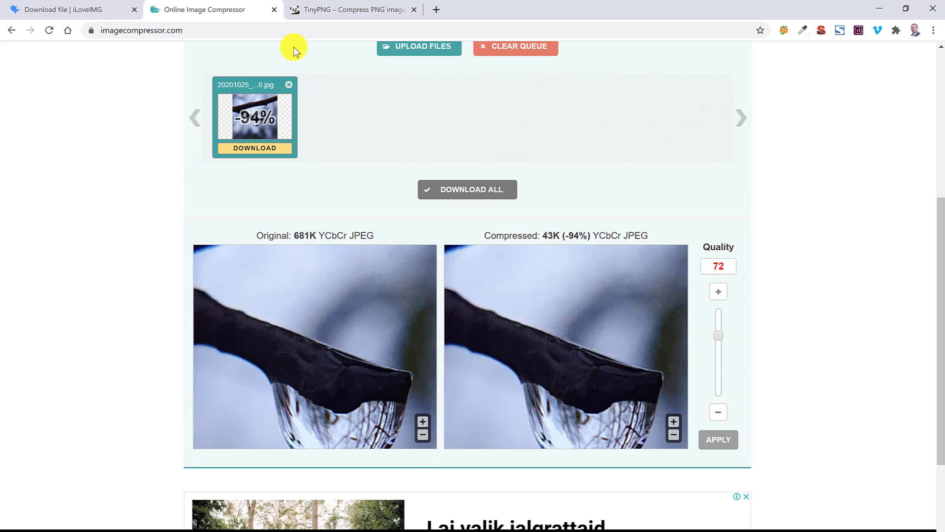
Switch to TinyPNG and upload the original 20201025_163741100.jpg for compression
{"action": "left_click", "coordinate": [349, 11]}
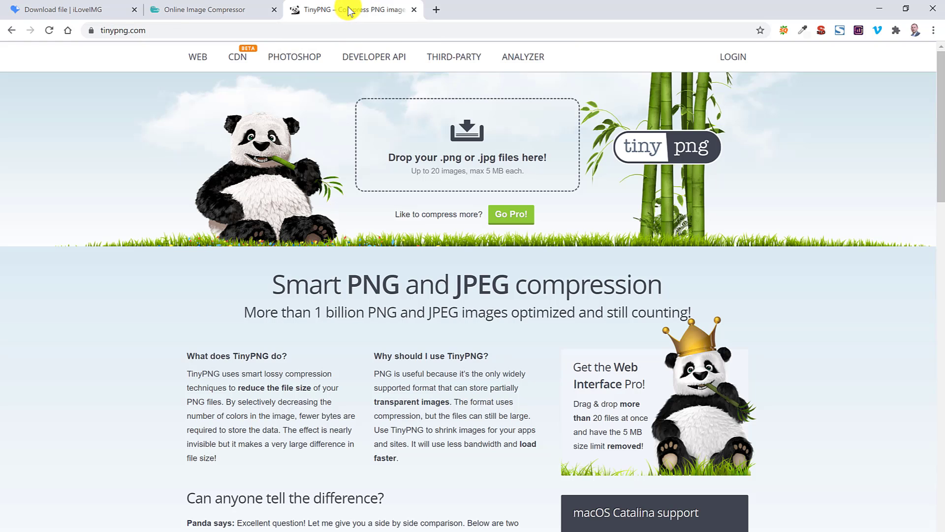
{"action": "left_click", "coordinate": [468, 137]}
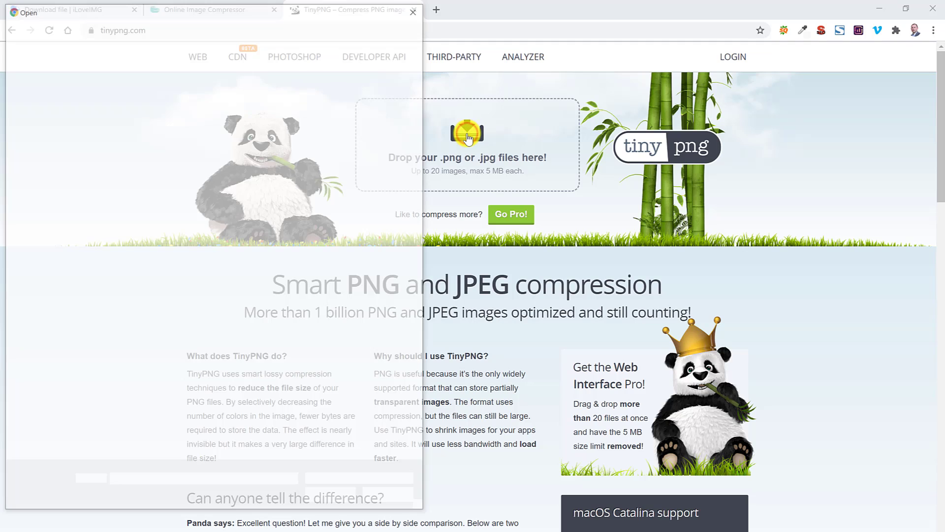
{"action": "scroll", "coordinate": [306, 327], "scroll_direction": "down", "scroll_amount": 10}
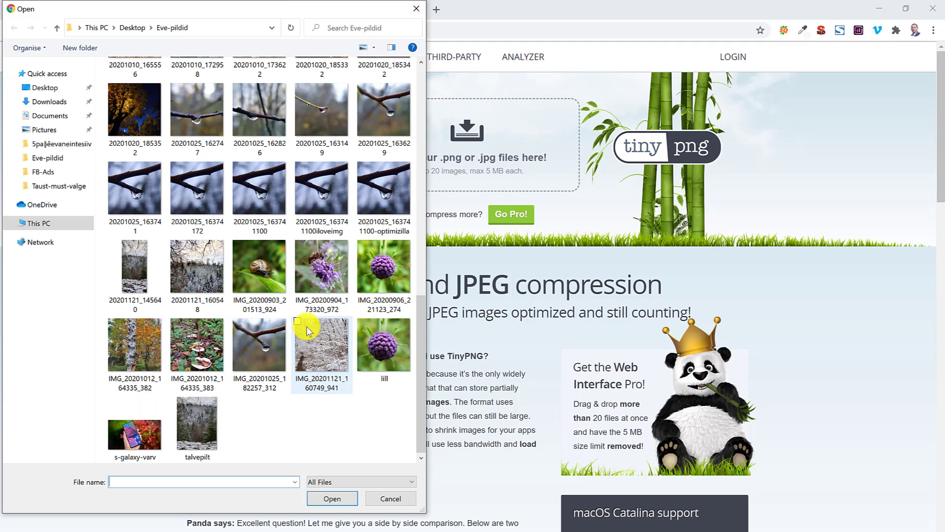
{"action": "double_click", "coordinate": [253, 196]}
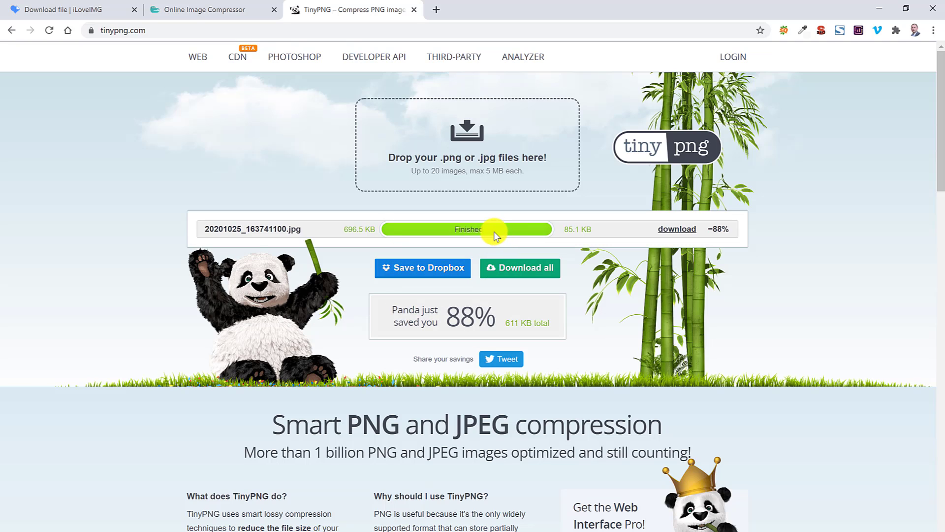
Download the image compressed by TinyPNG to the Eve-pildid folder as 20201025_163741100-tinypng
{"action": "left_click", "coordinate": [664, 235]}
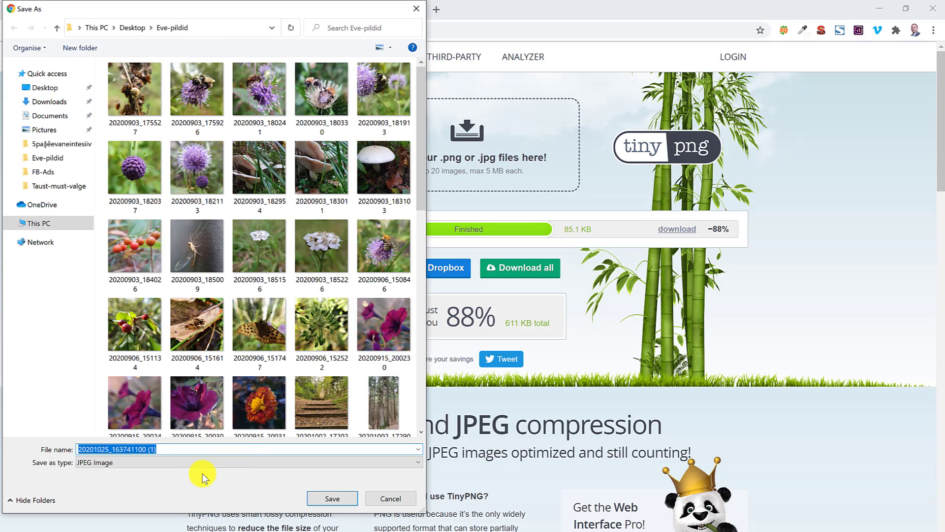
{"action": "left_click", "coordinate": [163, 452]}
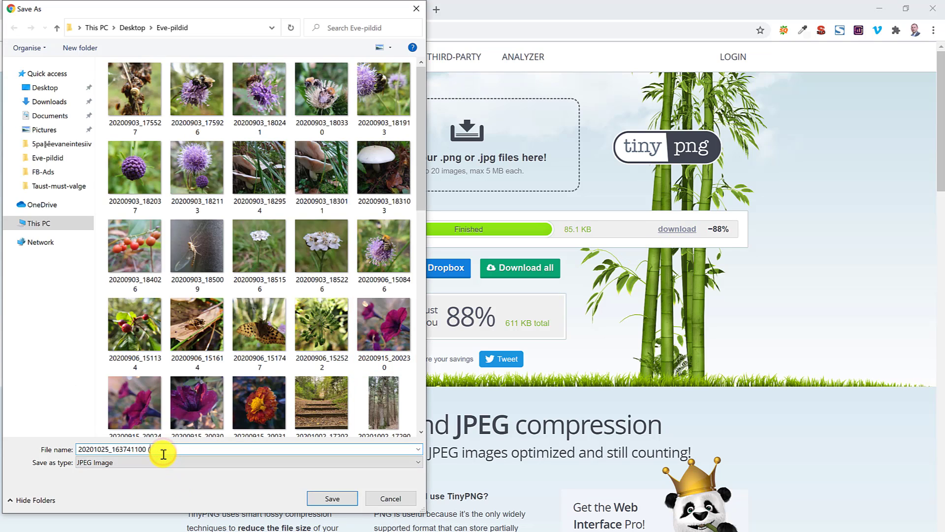
{"action": "key", "text": "BackSpace"}
{"action": "key", "text": "BackSpace"}
{"action": "key", "text": "BackSpace"}
{"action": "key", "text": "BackSpace"}
{"action": "type", "text": "-tiny"}
{"action": "key", "text": "Return"}
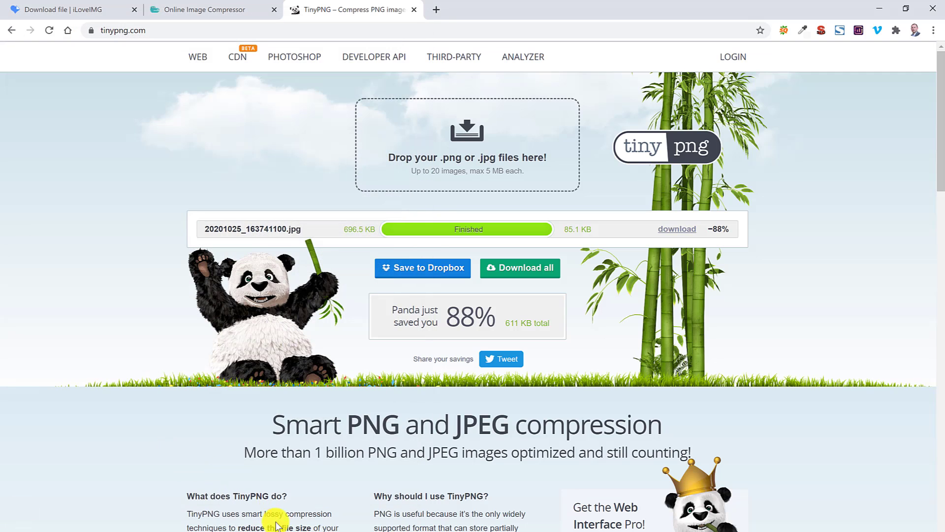
Switch to the Eve-pildid folder and check the file details of the iloveimg, optimizilla and tinypng versions of 20201025_163741100
{"action": "key", "text": "alt+Tab"}
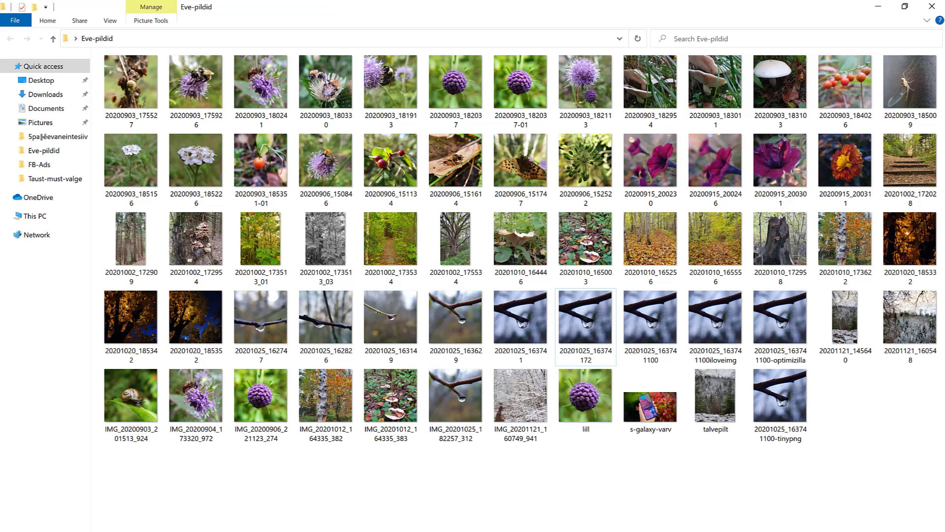
{"action": "left_click", "coordinate": [593, 314]}
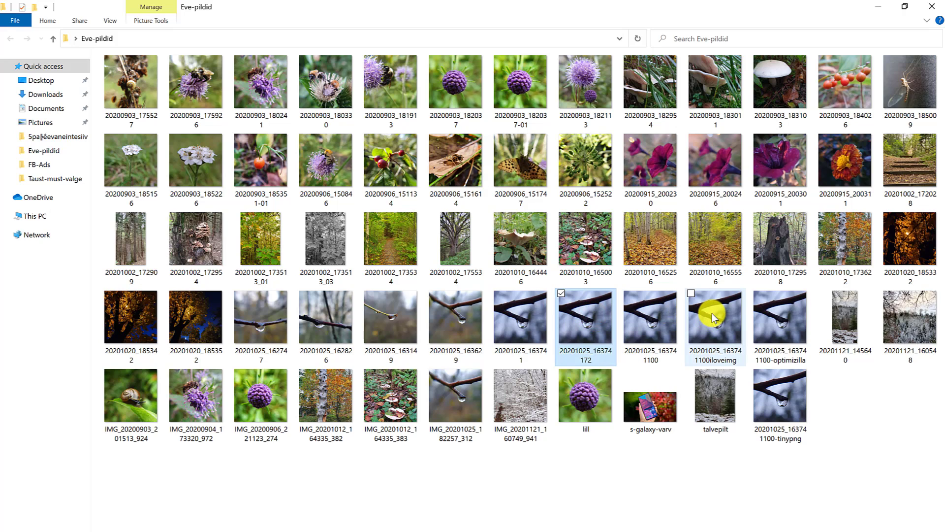
{"action": "mouse_move", "coordinate": [714, 317]}
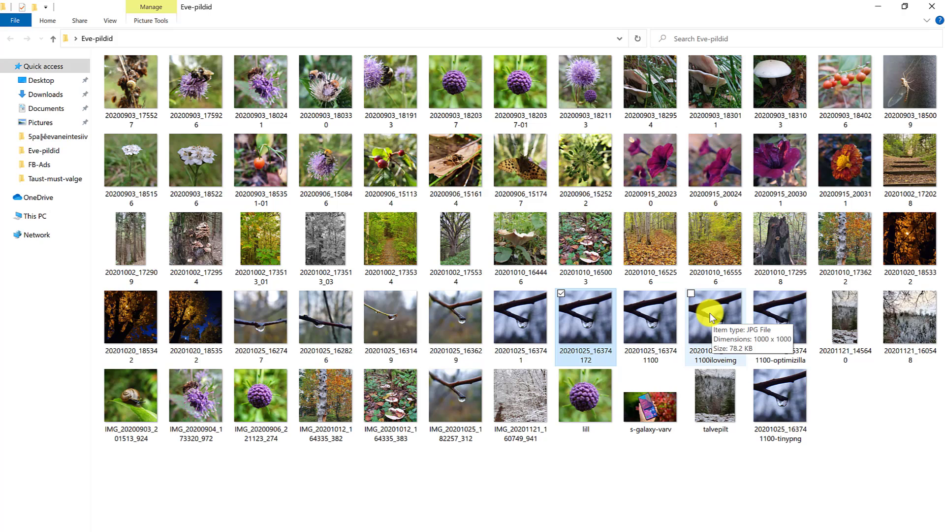
{"action": "mouse_move", "coordinate": [773, 318]}
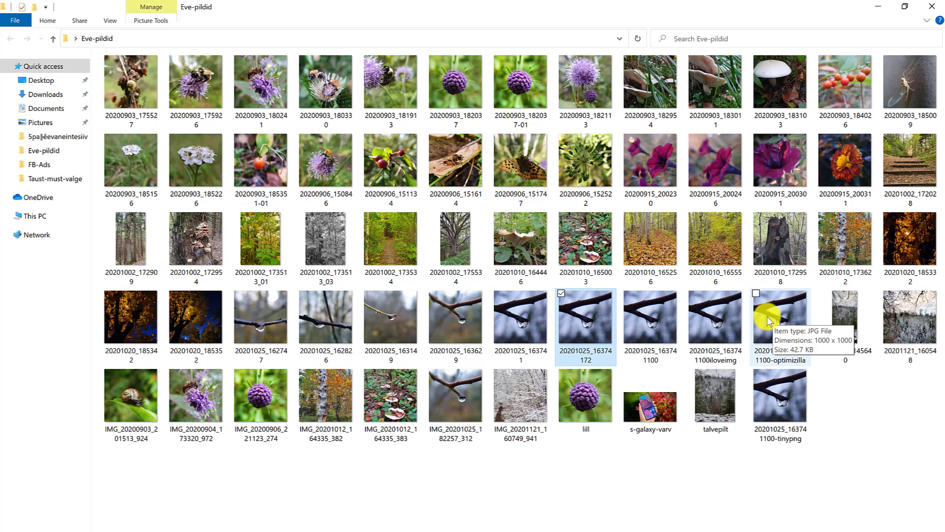
{"action": "mouse_move", "coordinate": [771, 413]}
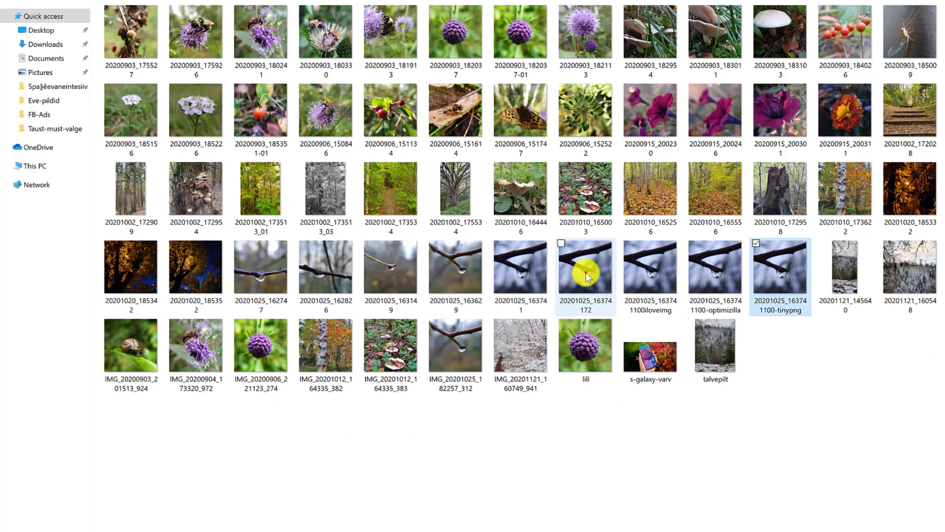
View 20201025_16374172 full size, advance to the following image to compare quality, and return to the Eve-pildid folder
{"action": "double_click", "coordinate": [586, 323]}
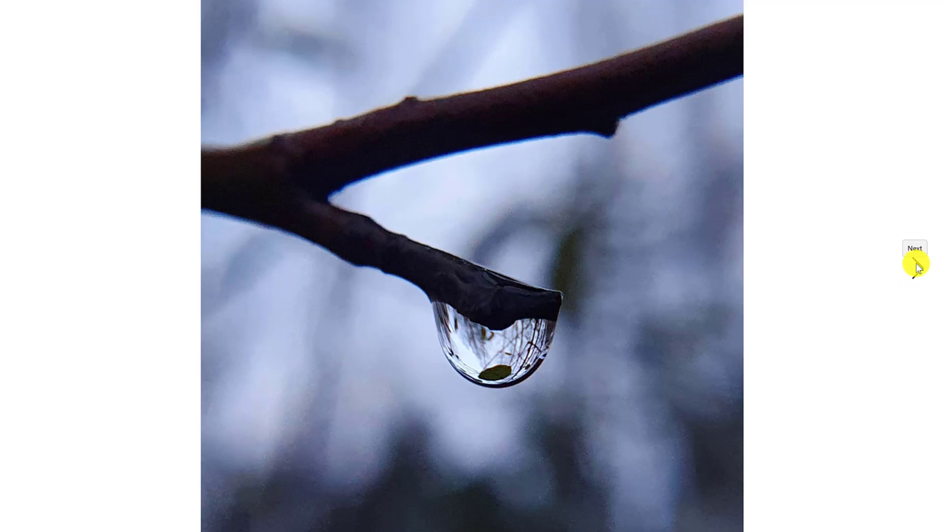
{"action": "left_click", "coordinate": [917, 261]}
{"action": "key", "text": "alt+Tab"}
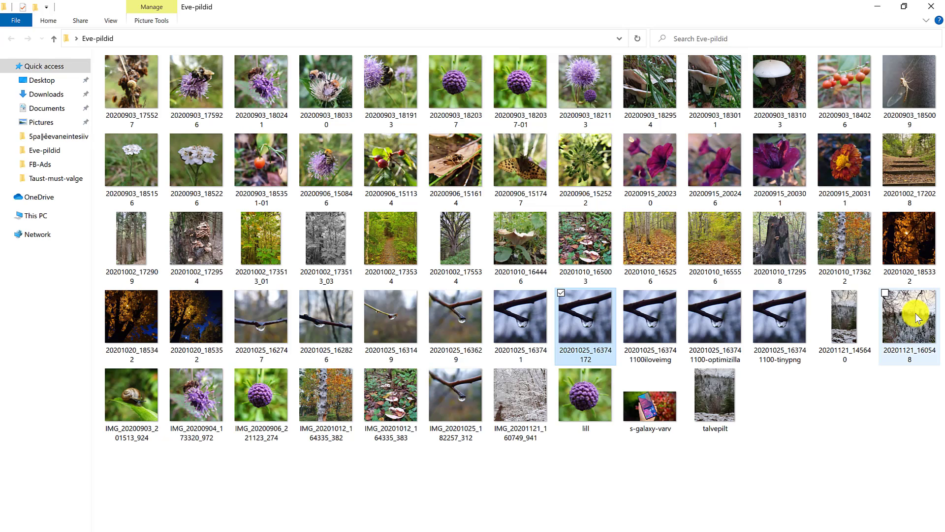
Clear the file selection and check the file details of 20201025_163741100iloveimg
{"action": "left_click", "coordinate": [782, 391]}
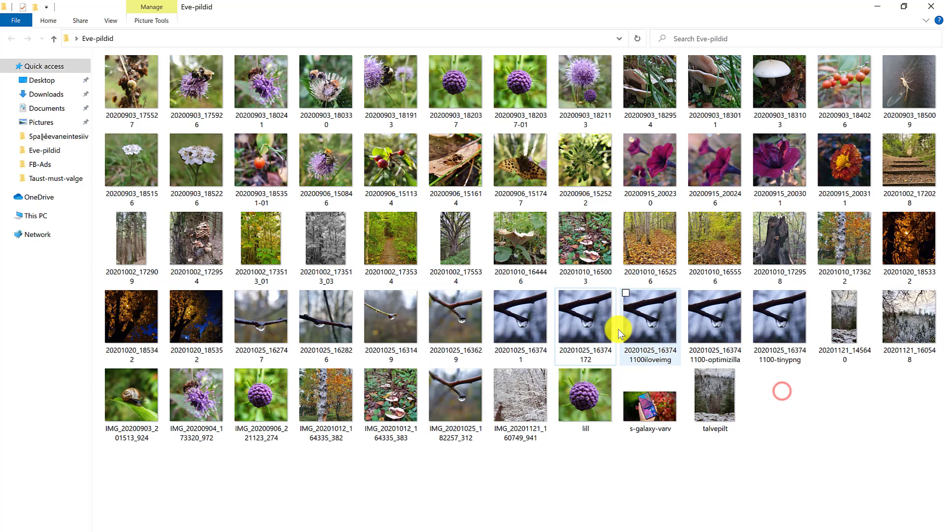
{"action": "mouse_move", "coordinate": [644, 319]}
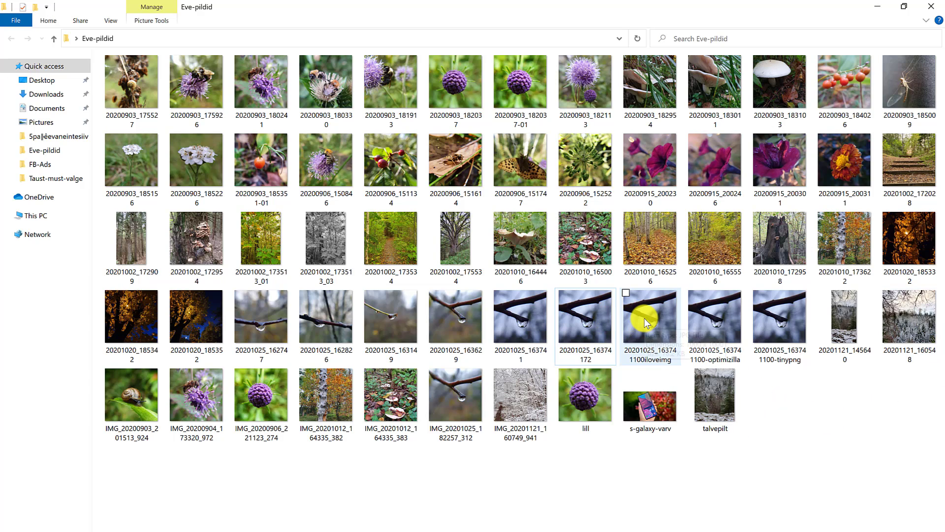